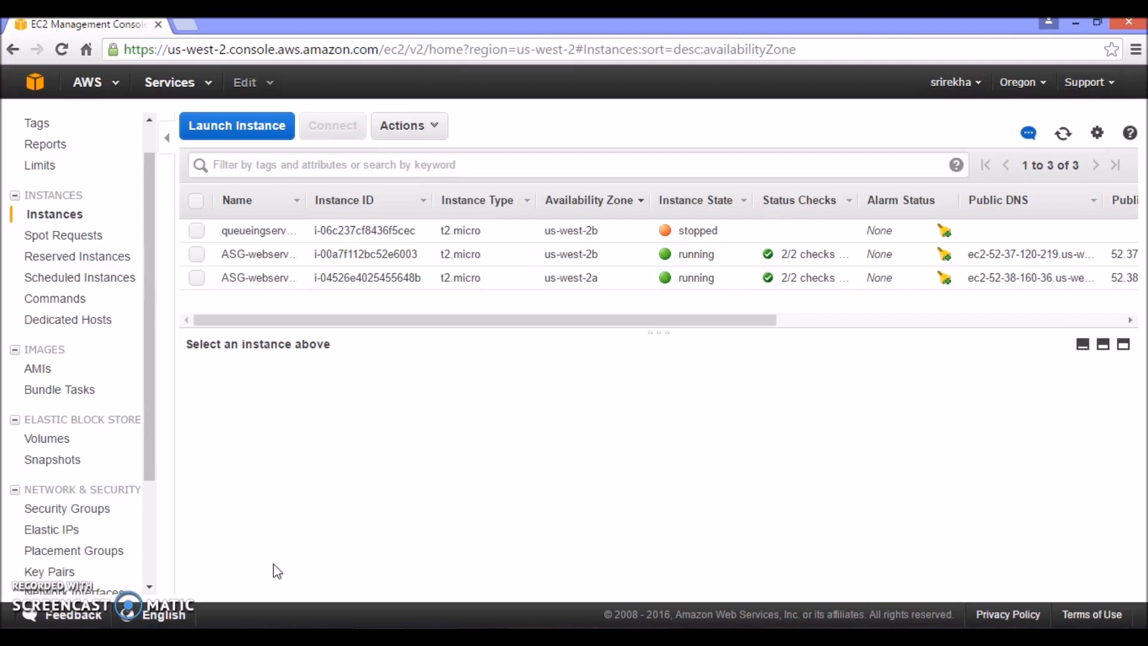
Examine the description details of the running ASG-webserver instance in availability zone us-west-2b
{"action": "left_click", "coordinate": [396, 575]}
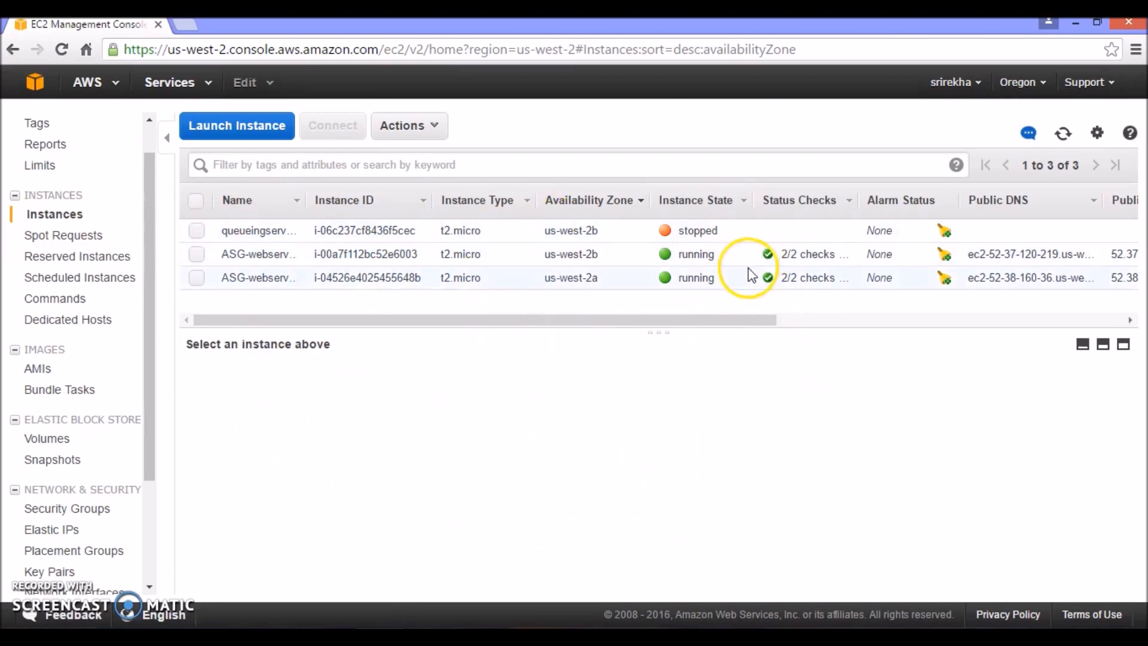
{"action": "left_click", "coordinate": [199, 258]}
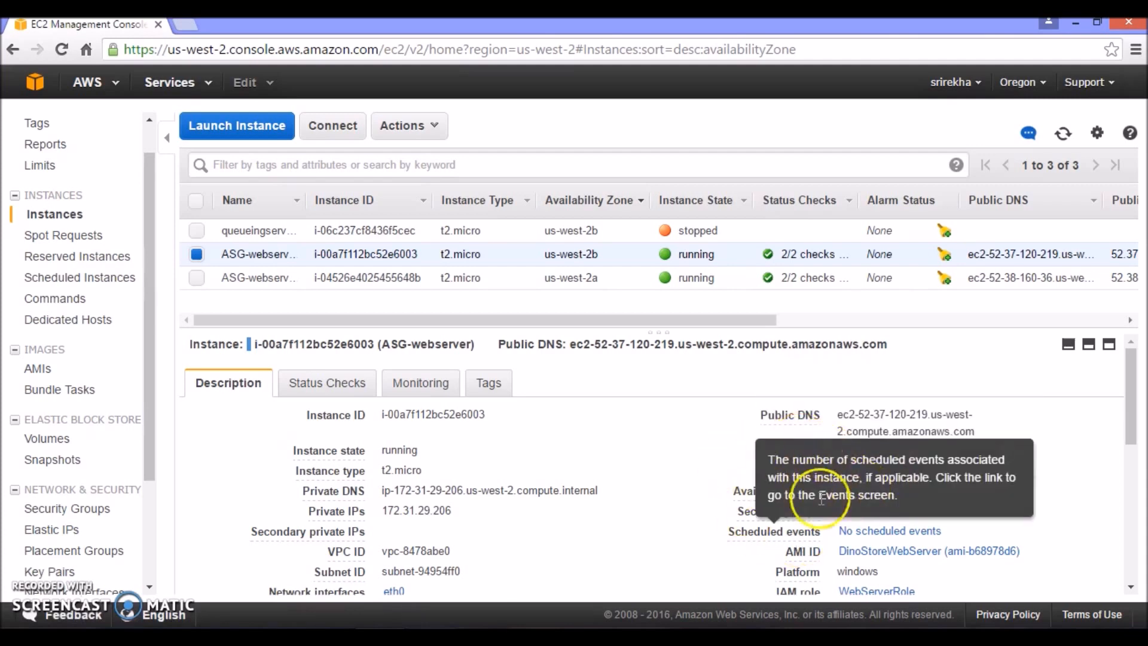
{"action": "mouse_move", "coordinate": [783, 482]}
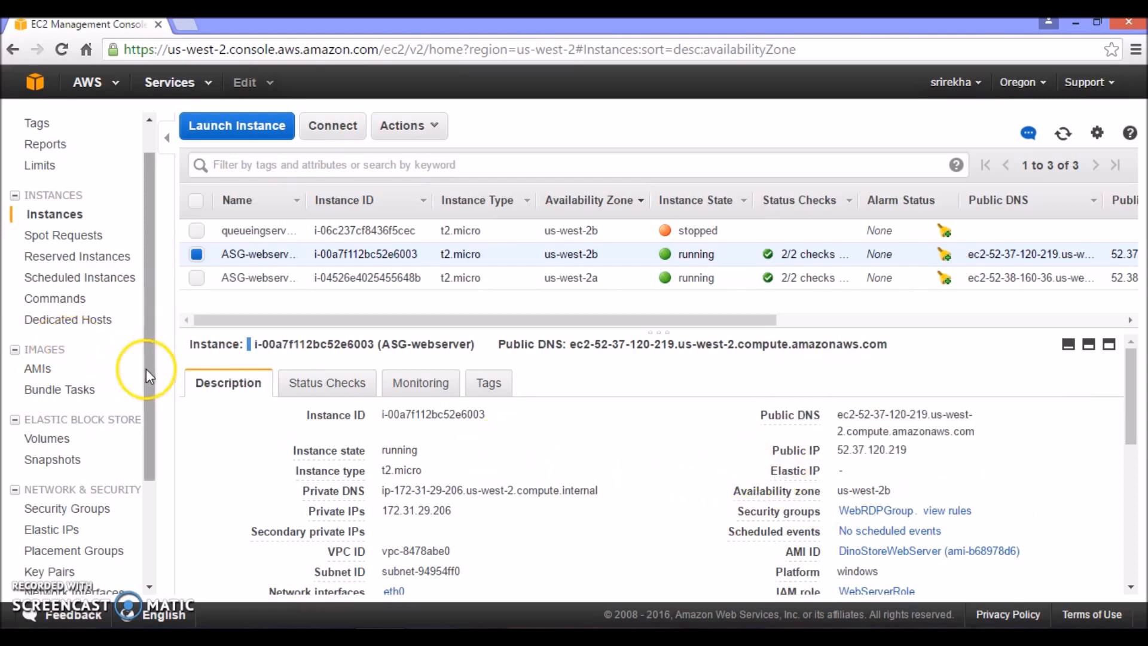
Allocate a new Elastic IP address in the Oregon region and dismiss the request dialog
{"action": "left_click_drag", "start_coordinate": [146, 372], "coordinate": [156, 515]}
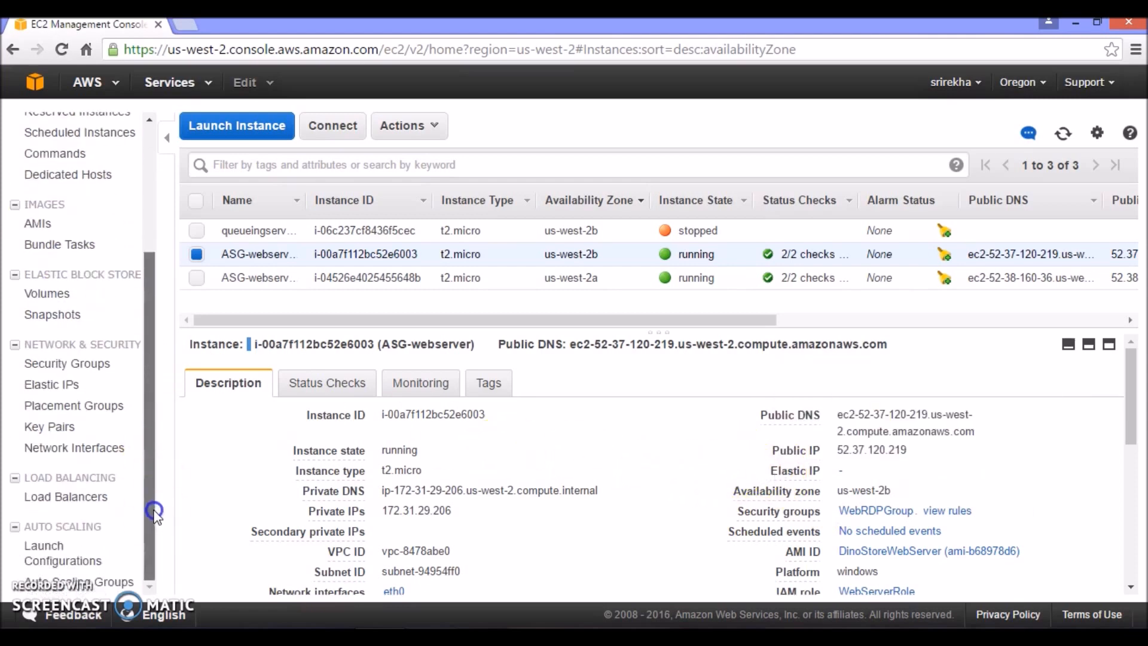
{"action": "left_click", "coordinate": [45, 385]}
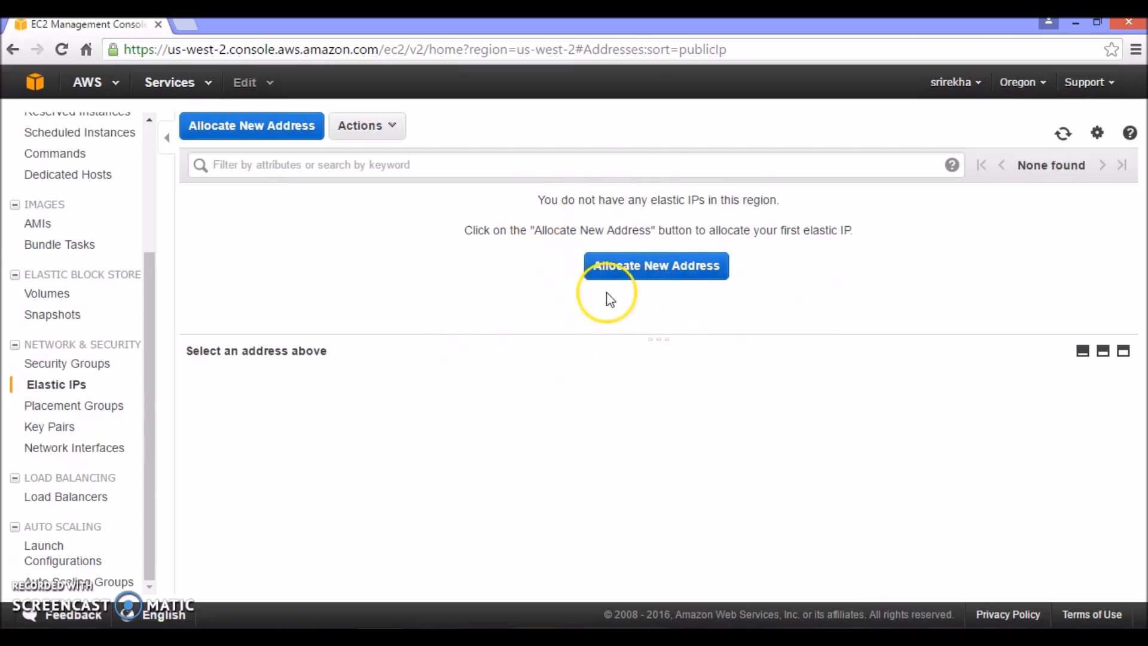
{"action": "left_click", "coordinate": [641, 281]}
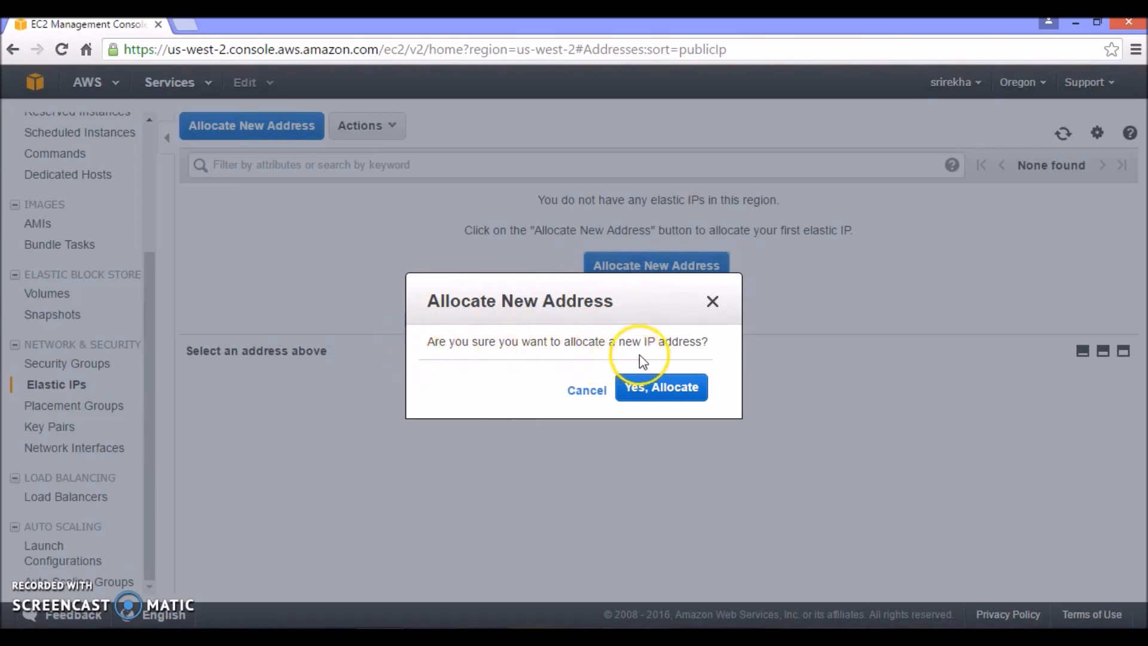
{"action": "left_click", "coordinate": [647, 393]}
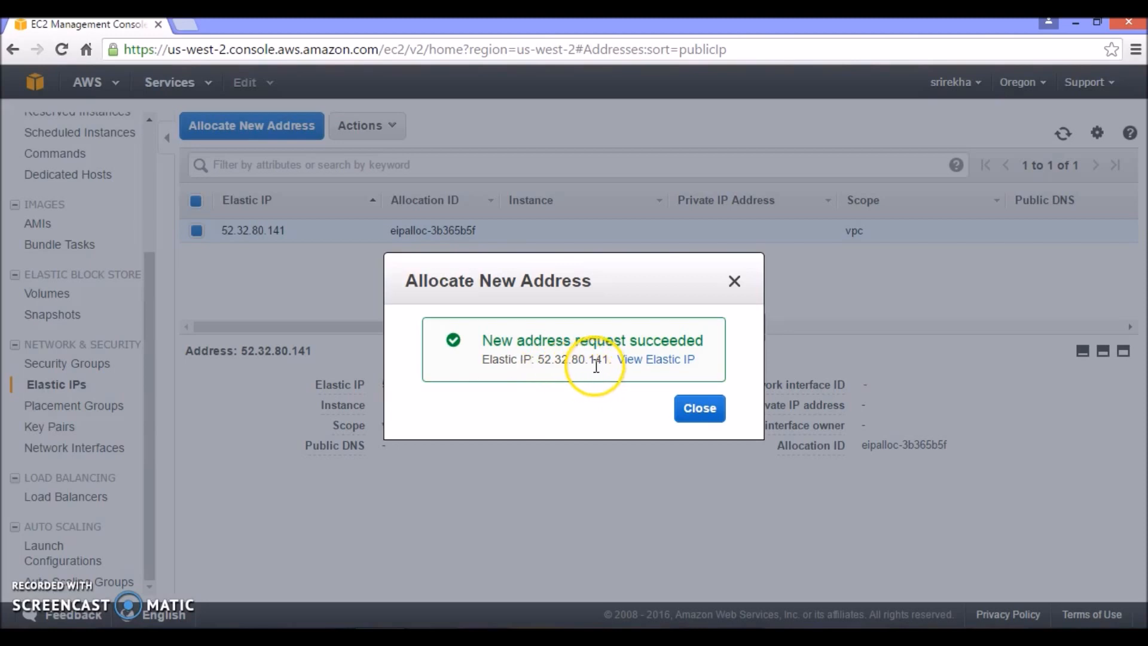
{"action": "left_click", "coordinate": [701, 410]}
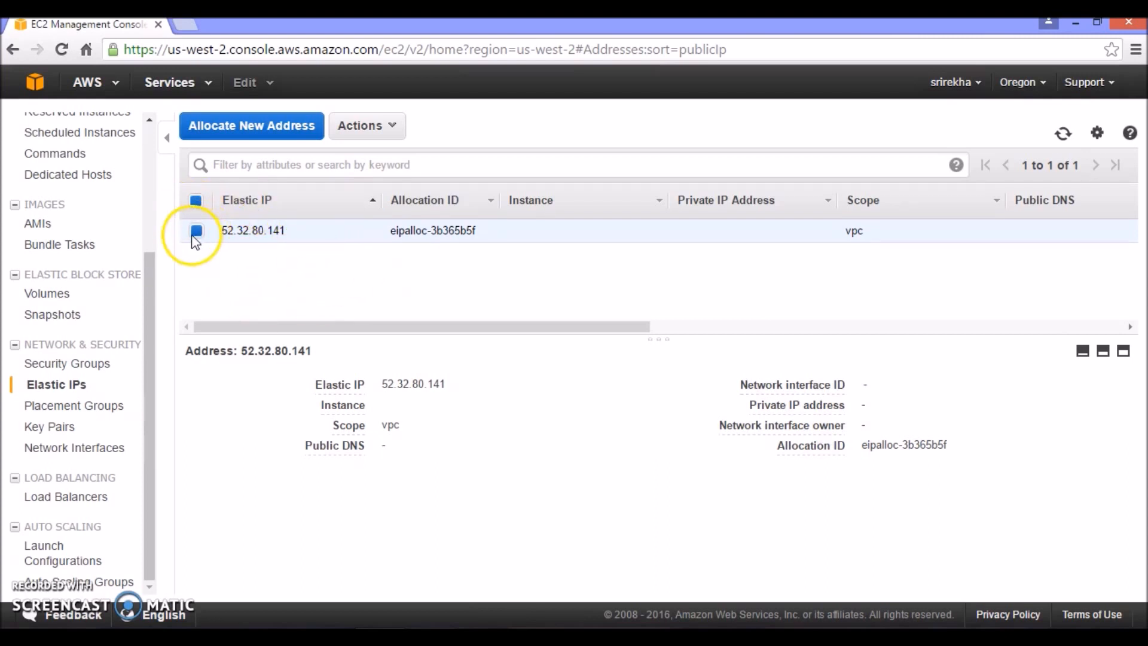
{"action": "left_click", "coordinate": [395, 132]}
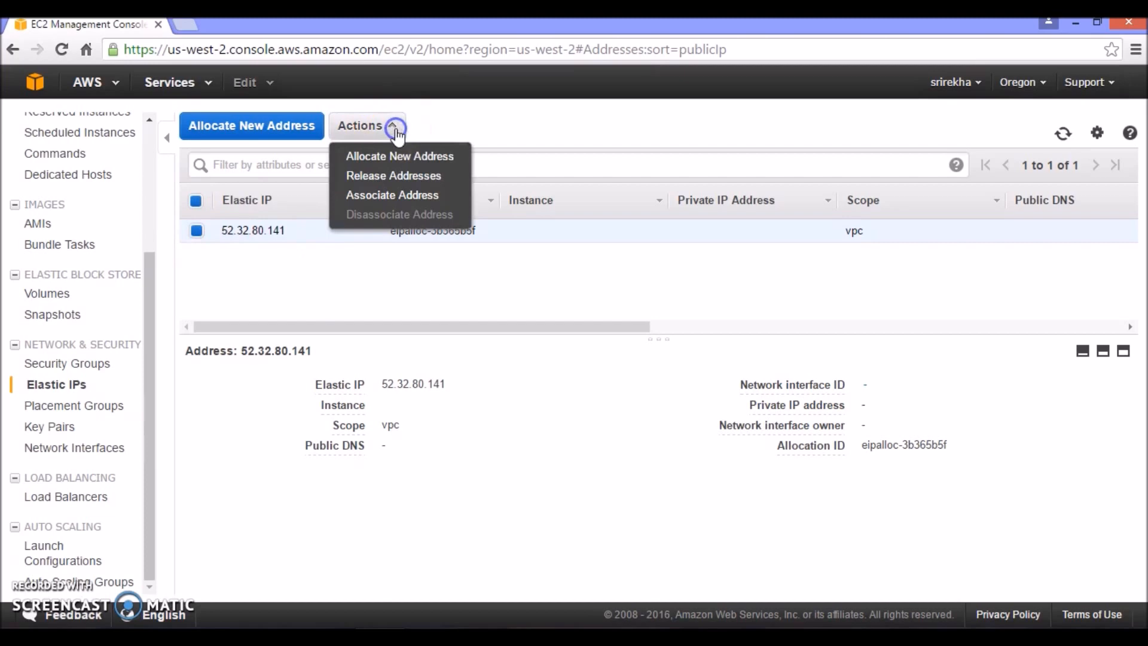
{"action": "left_click", "coordinate": [392, 196]}
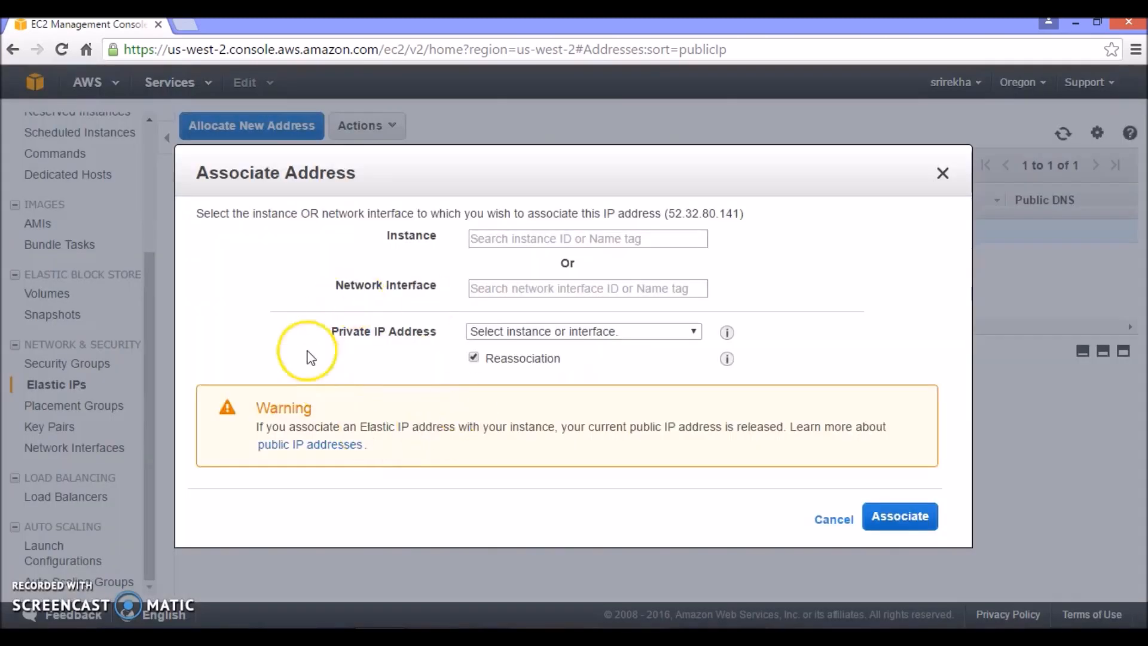
{"action": "left_click", "coordinate": [486, 243]}
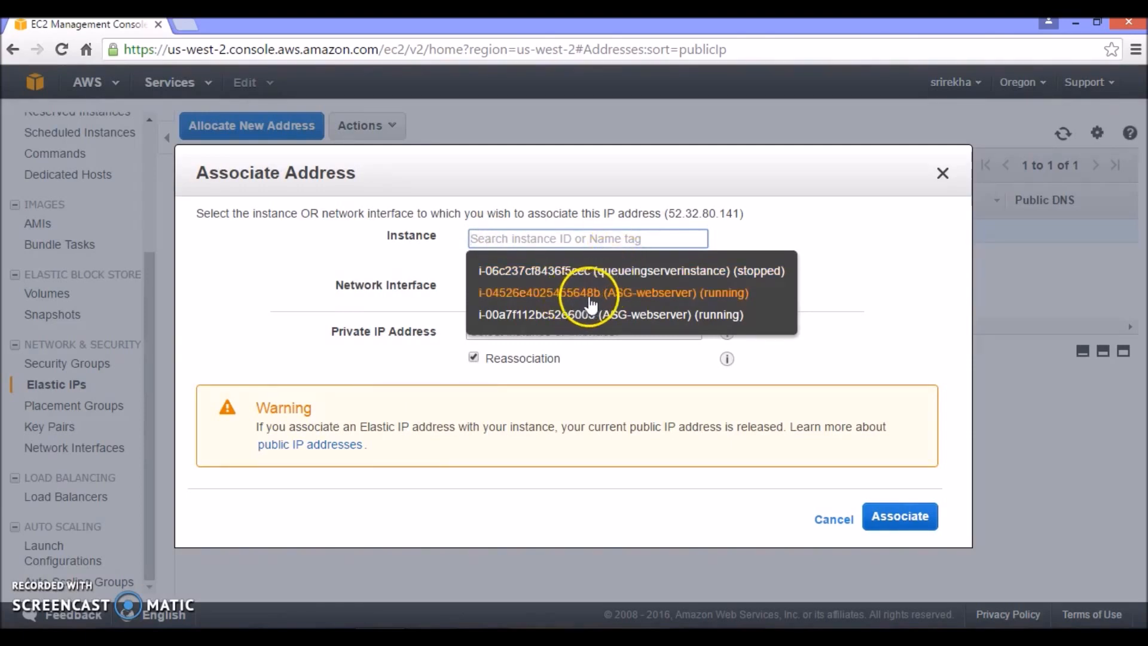
{"action": "left_click", "coordinate": [565, 293]}
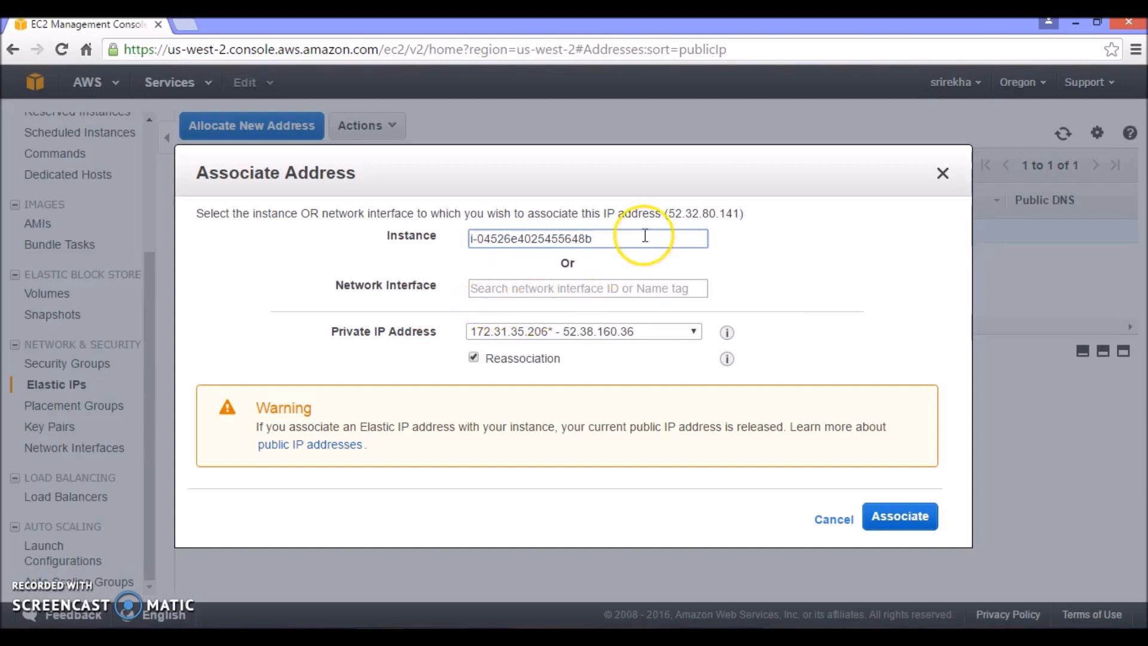
{"action": "left_click", "coordinate": [884, 519]}
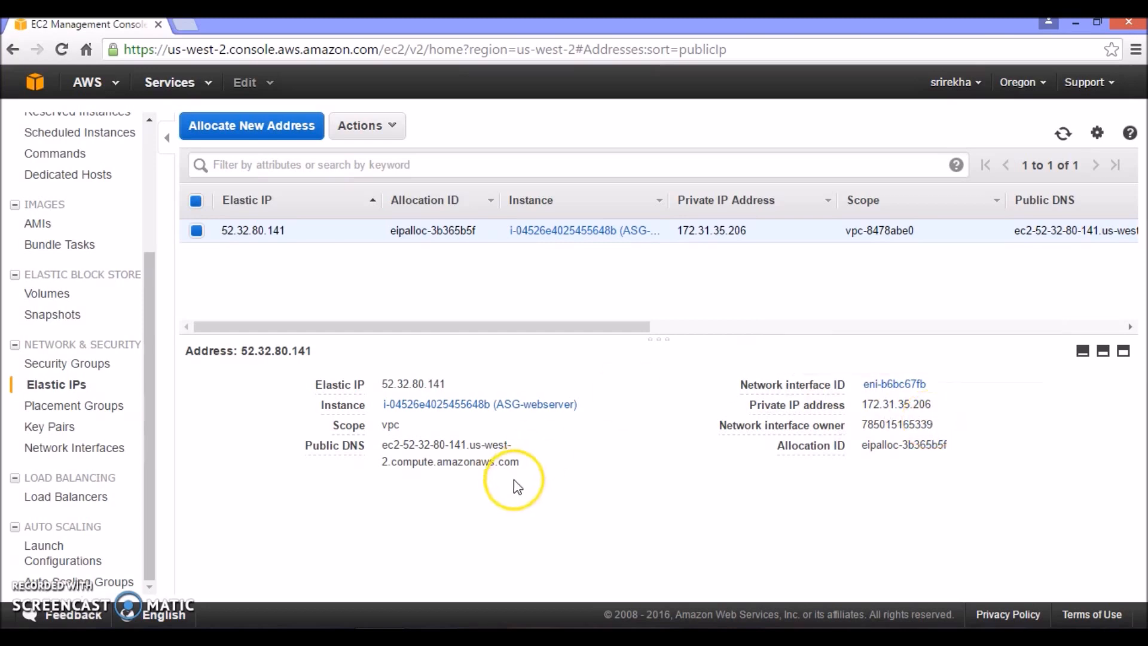
Copy the Elastic IP and load 52.32.80.141/Net702.dinostore publish files in a new browser tab
{"action": "left_click_drag", "start_coordinate": [447, 384], "coordinate": [378, 380]}
{"action": "key", "text": "ctrl+c"}
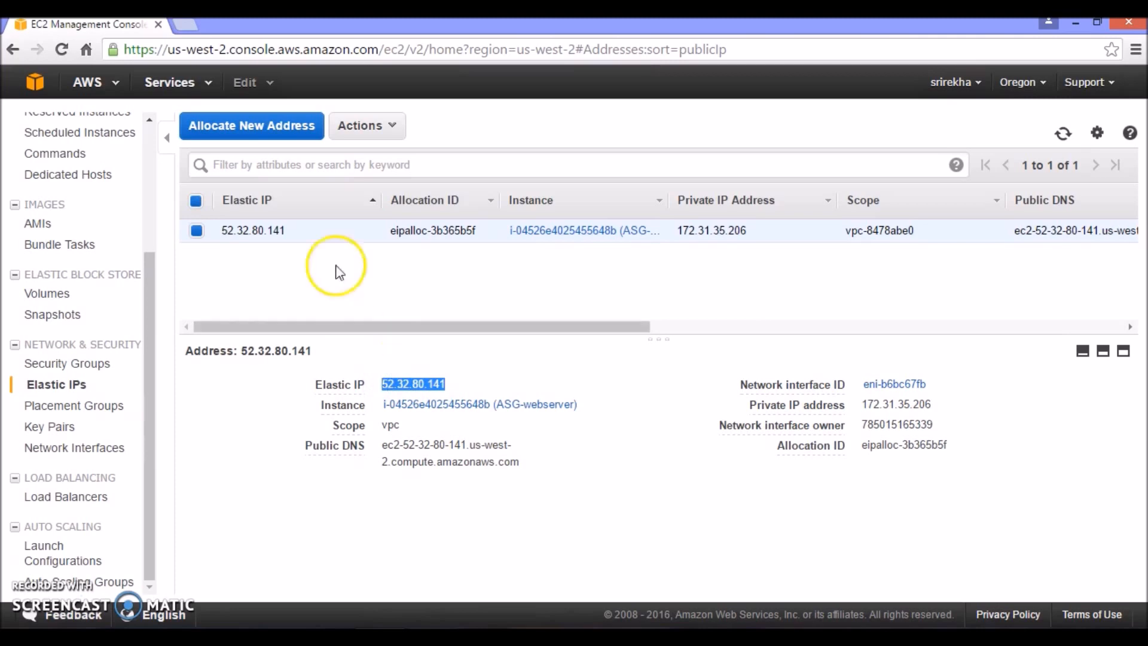
{"action": "left_click", "coordinate": [186, 25]}
{"action": "left_click", "coordinate": [165, 51]}
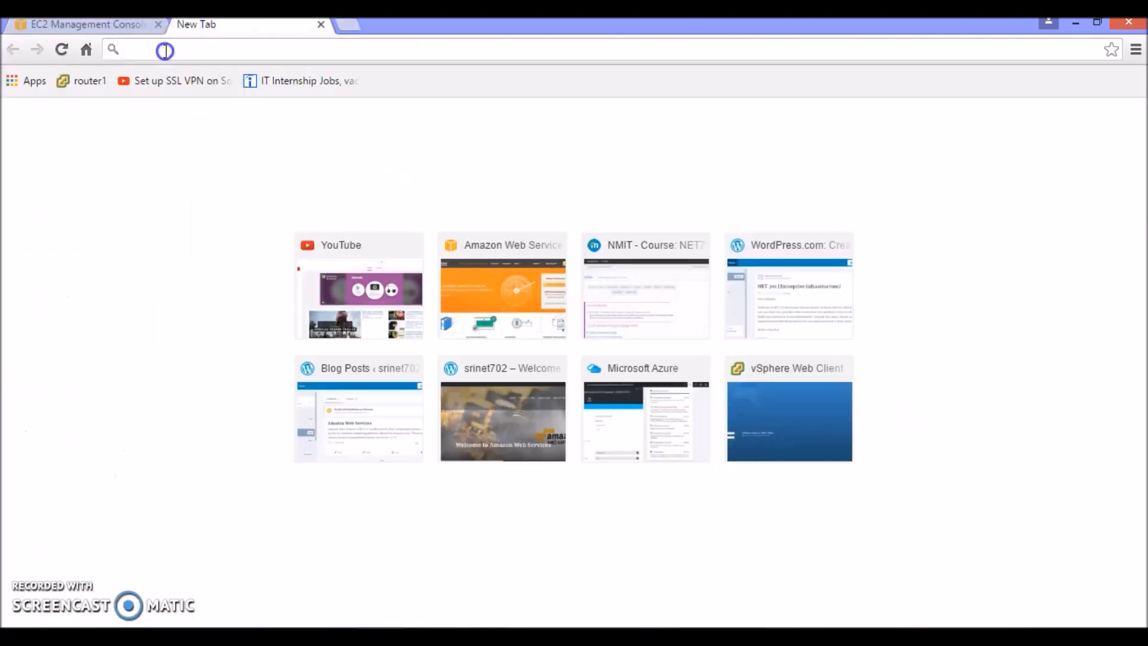
{"action": "key", "text": "ctrl+v"}
{"action": "type", "text": "/Ne"}
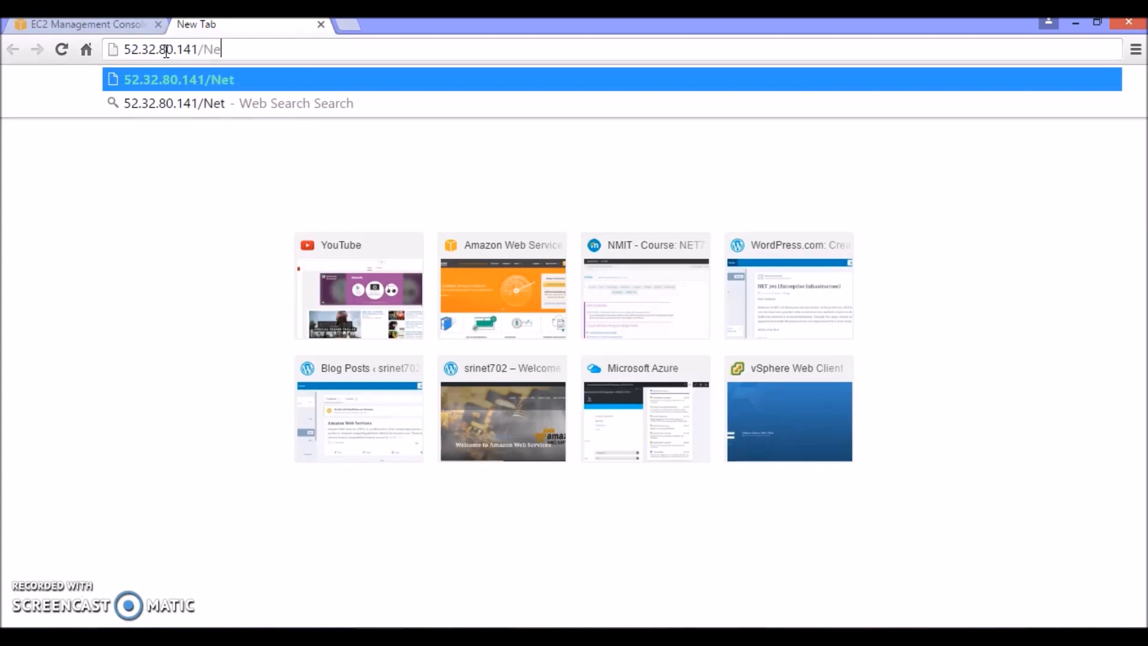
{"action": "type", "text": "t702."}
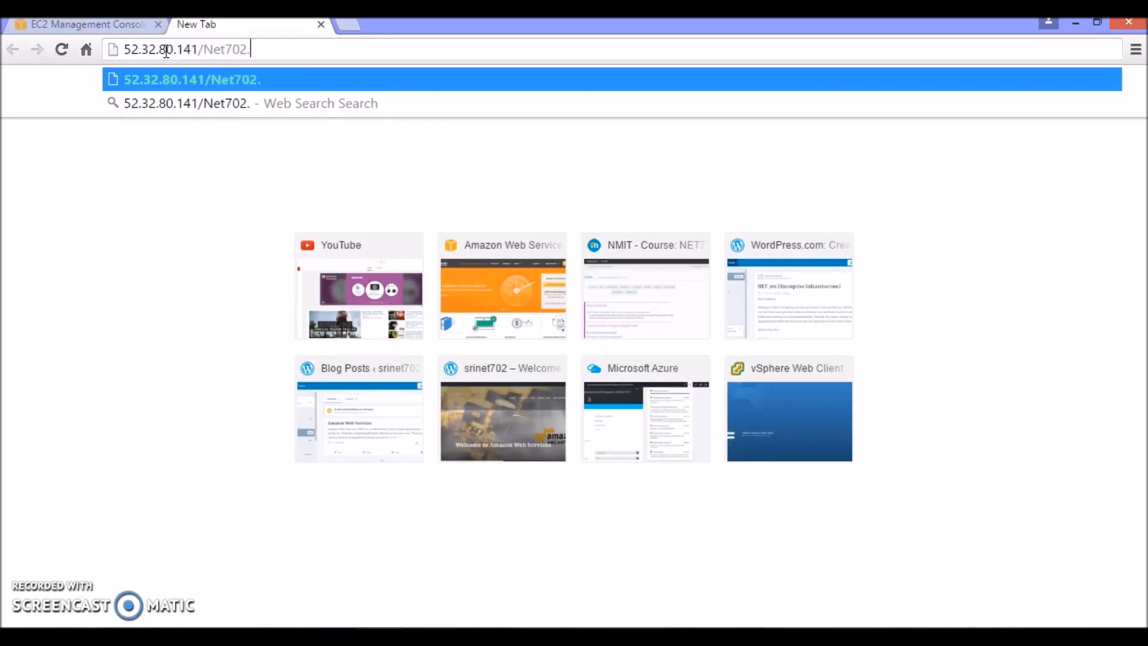
{"action": "type", "text": "d"}
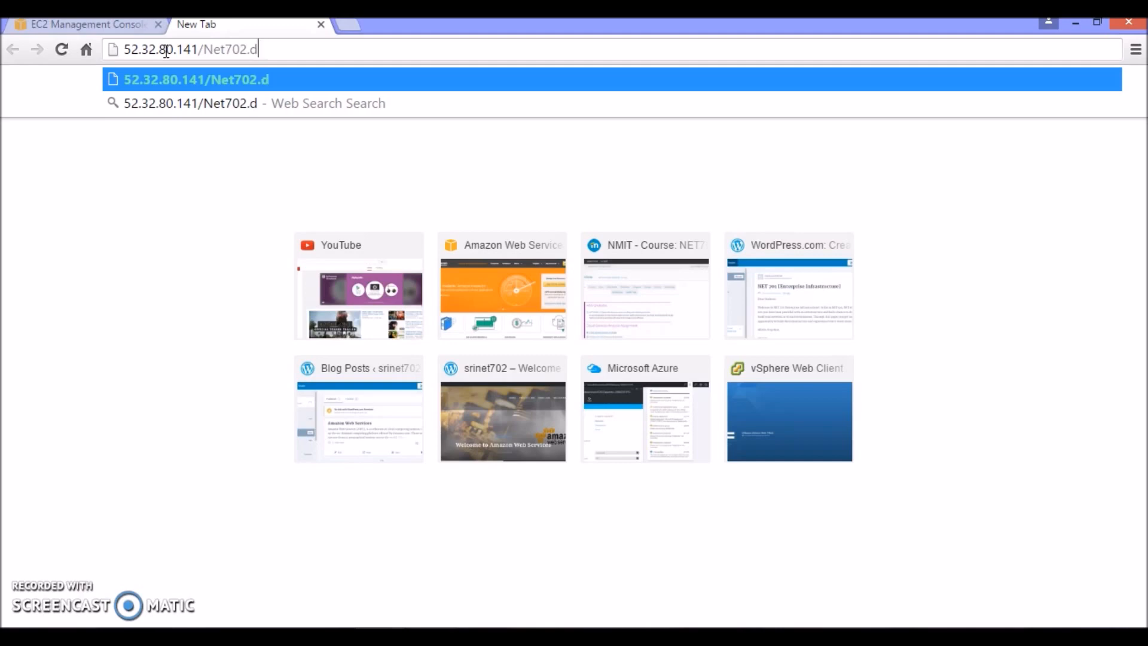
{"action": "type", "text": "inostor"}
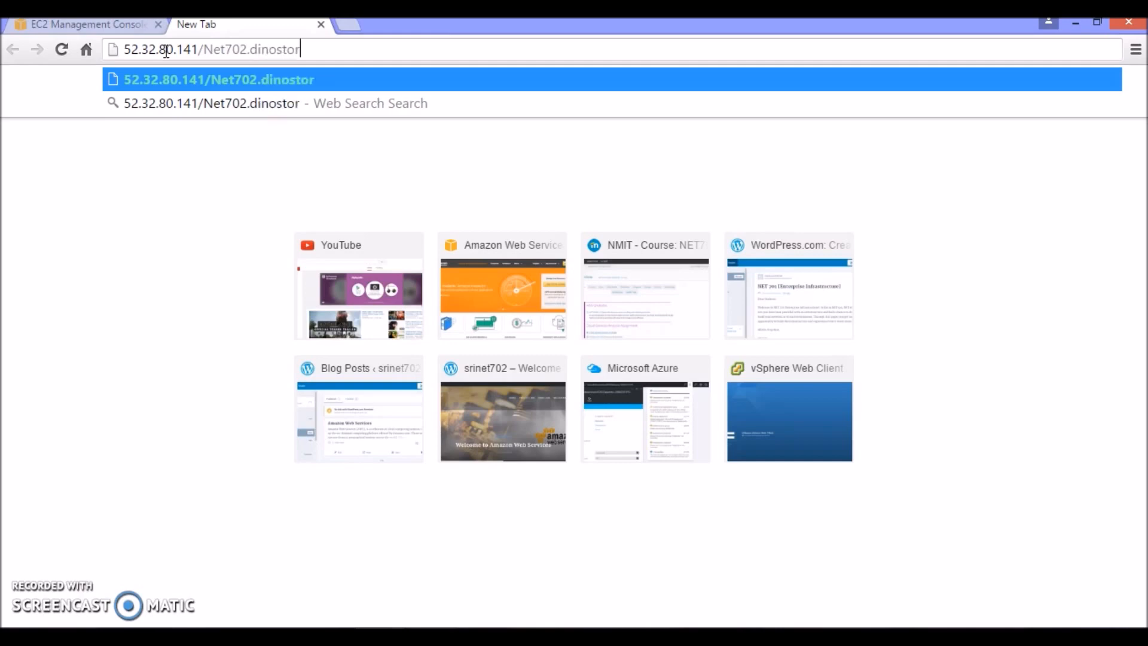
{"action": "type", "text": "e publ"}
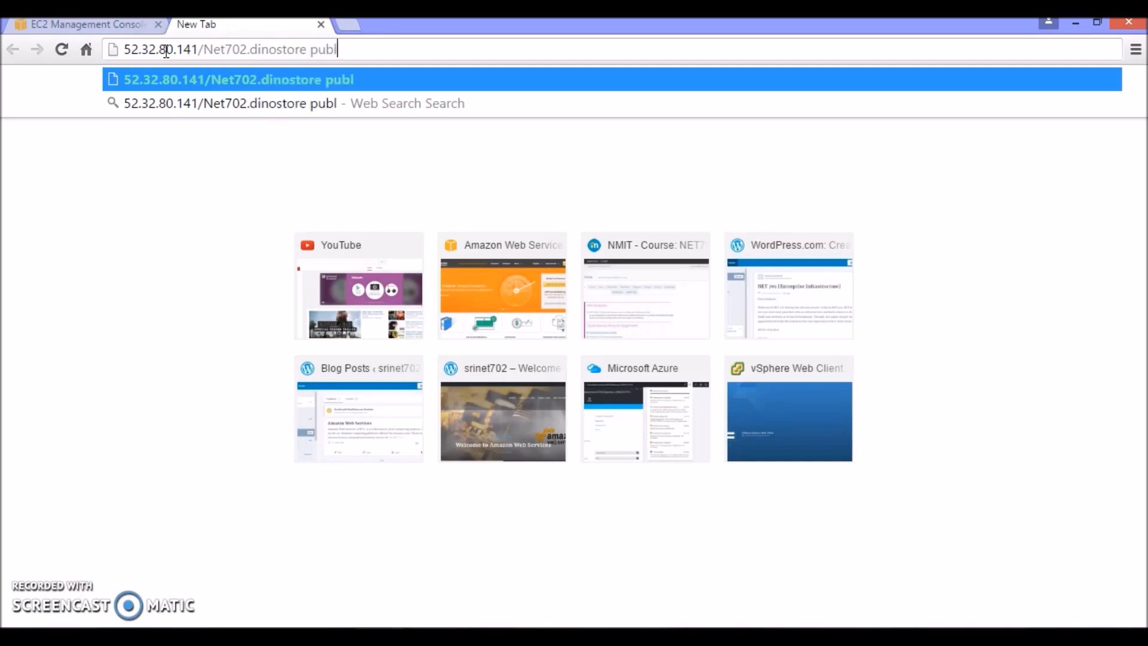
{"action": "type", "text": "ish fu"}
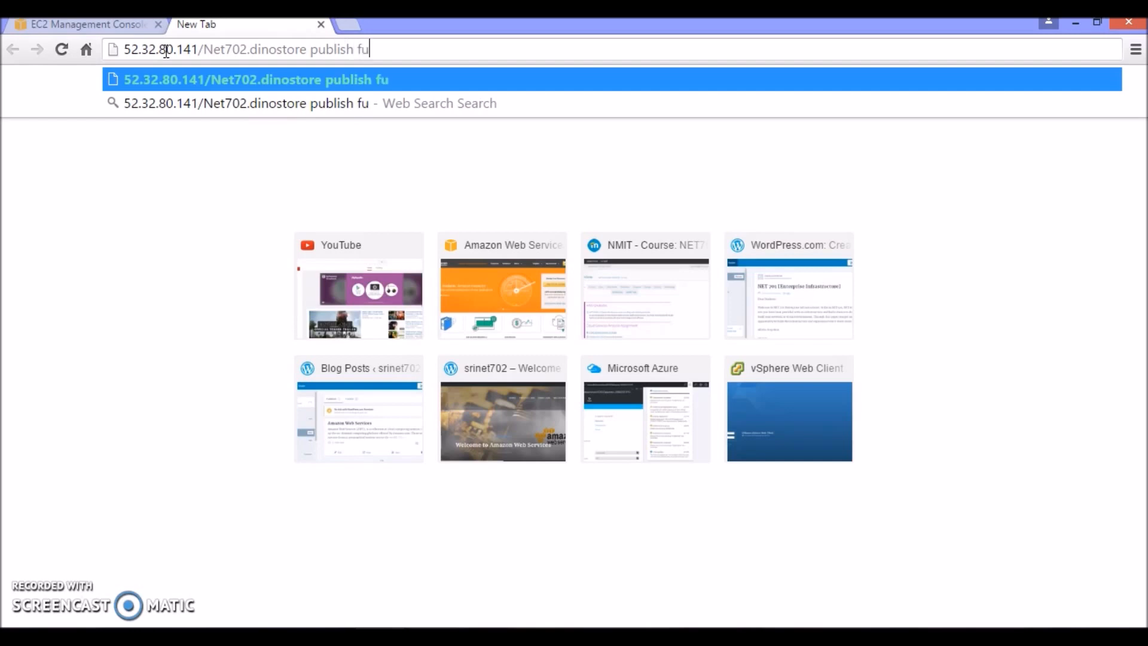
{"action": "key", "text": "BackSpace"}
{"action": "type", "text": "iles"}
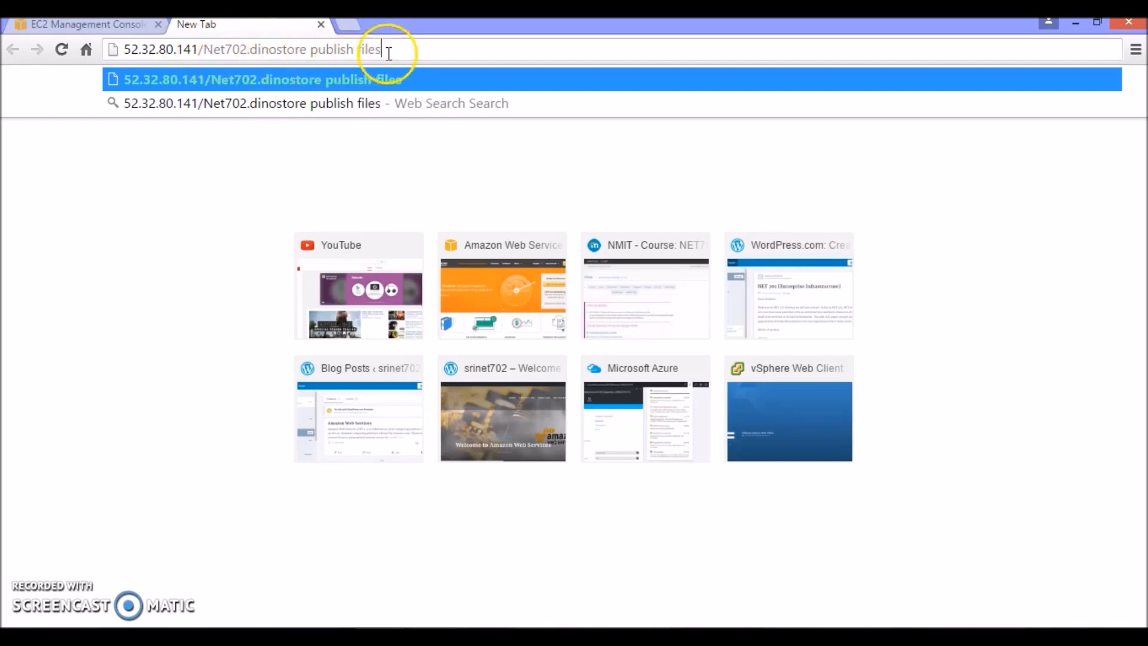
{"action": "key", "text": "Return"}
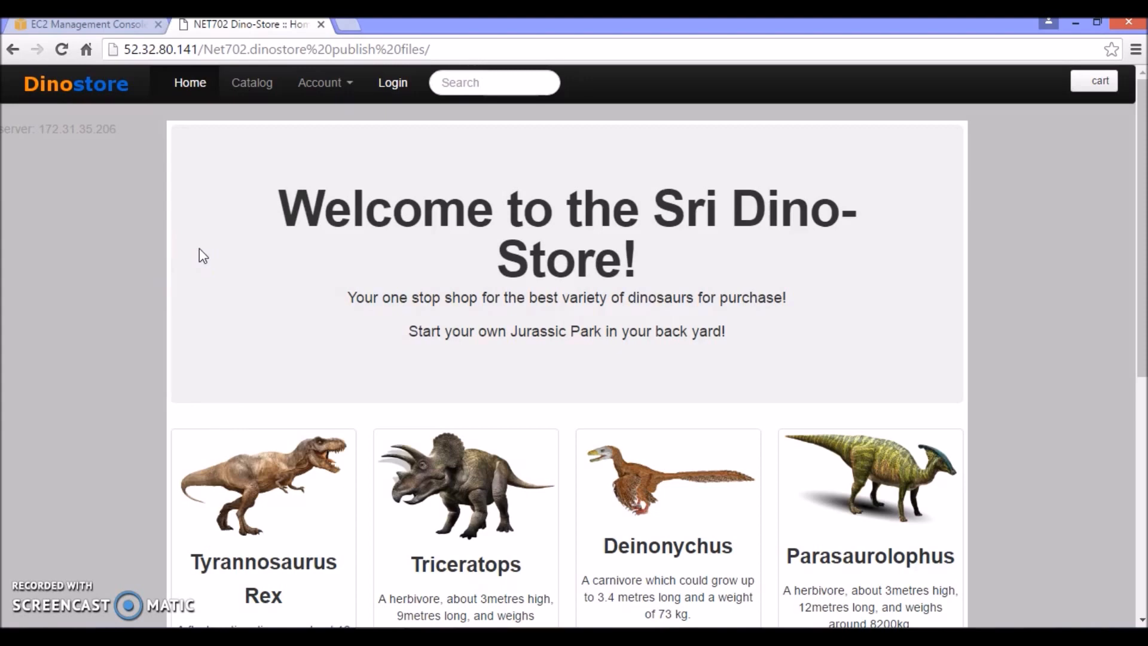
Return to the EC2 console and reassociate the Elastic IP 52.32.80.141 with the ASG-webserver instance i-00a7f112bc52e6003
{"action": "left_click", "coordinate": [80, 23]}
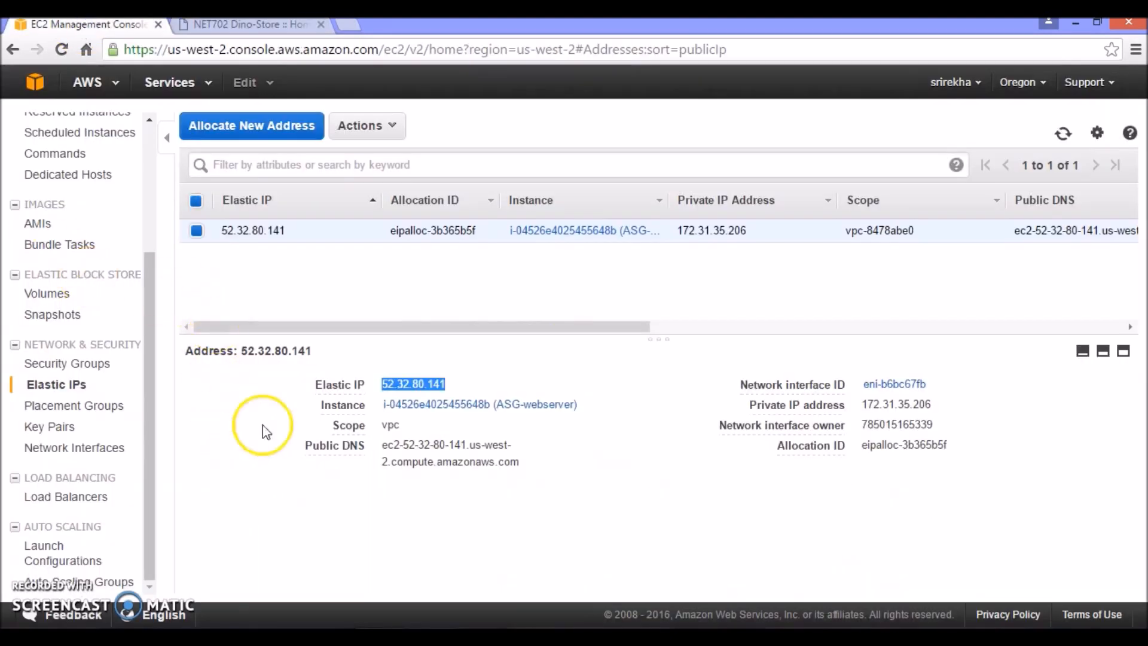
{"action": "left_click", "coordinate": [387, 124]}
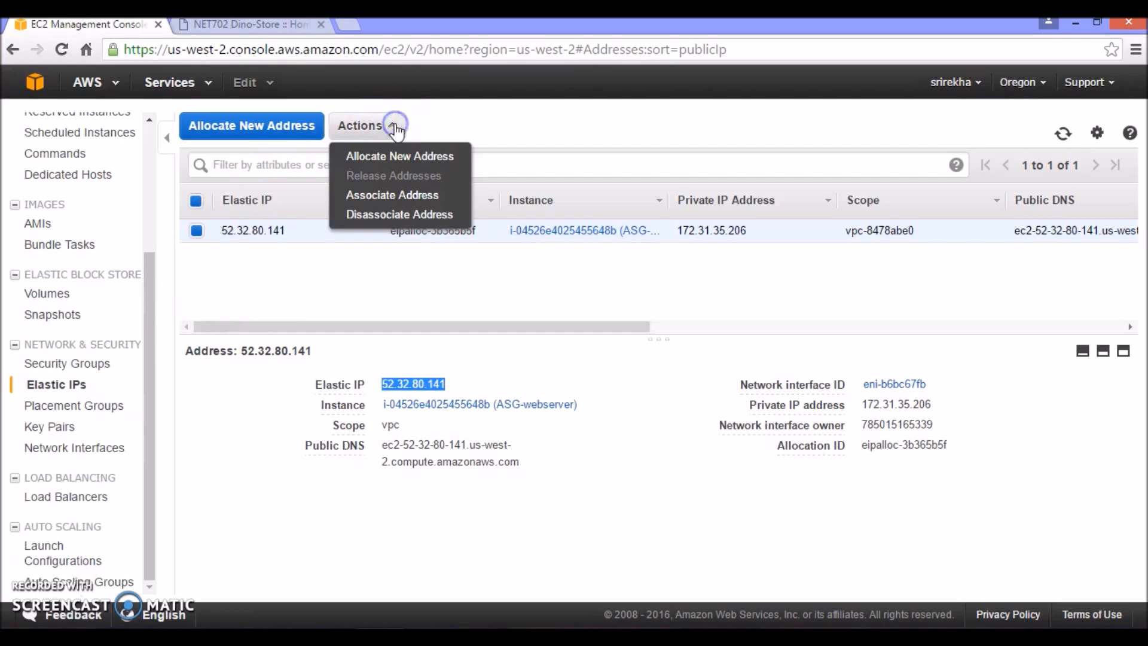
{"action": "left_click", "coordinate": [362, 194]}
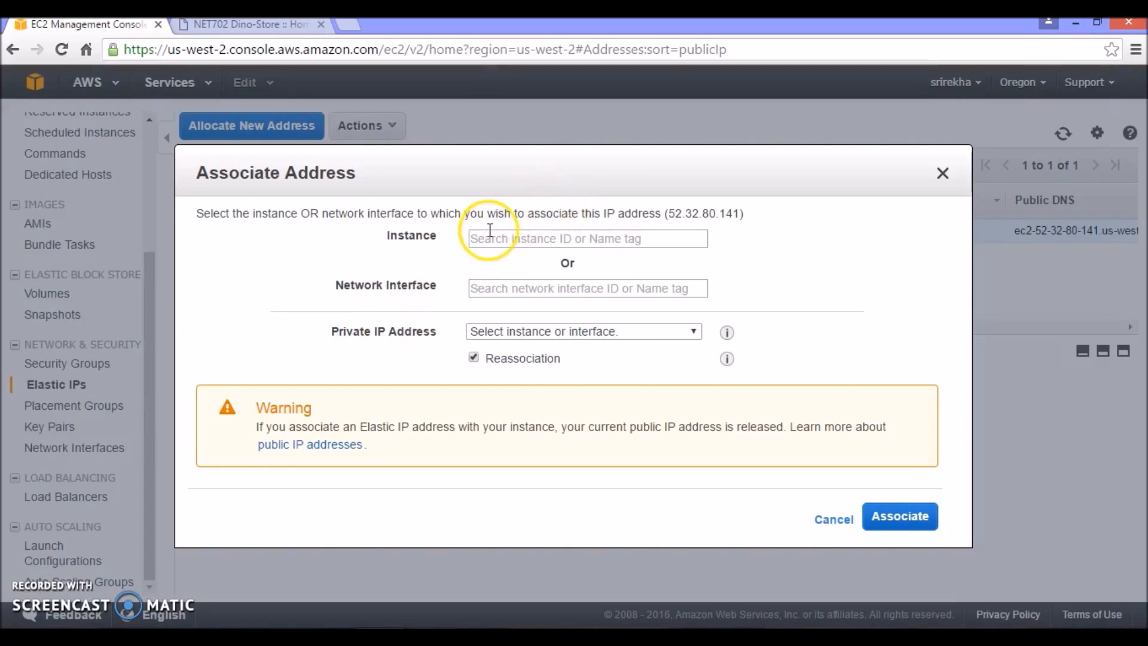
{"action": "left_click", "coordinate": [487, 237]}
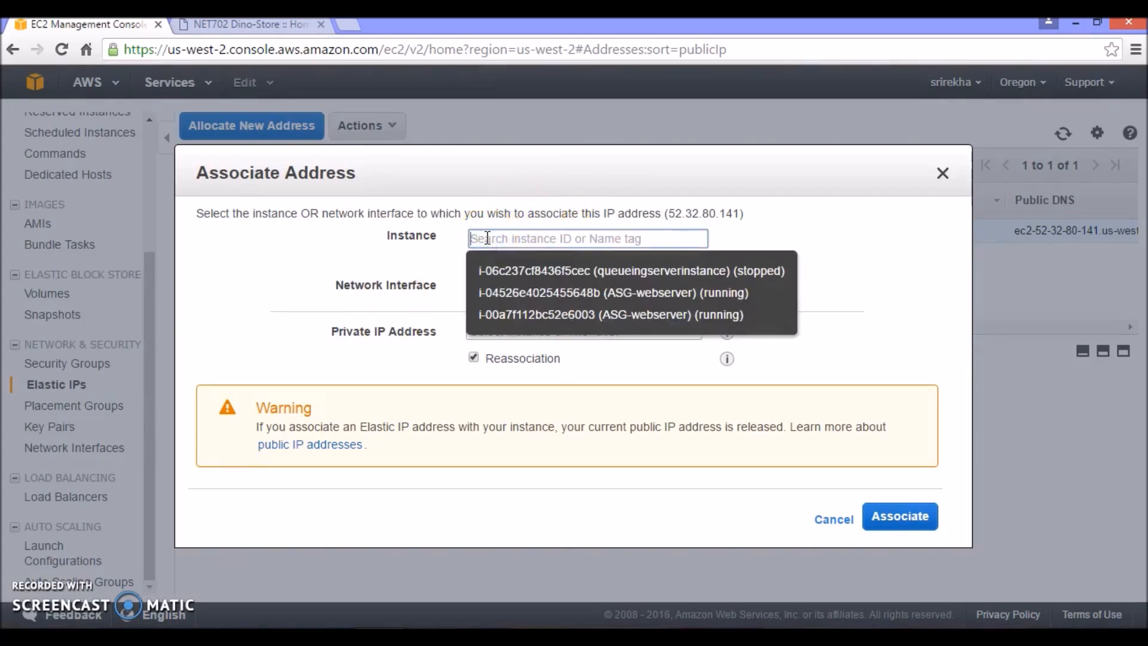
{"action": "left_click", "coordinate": [571, 317]}
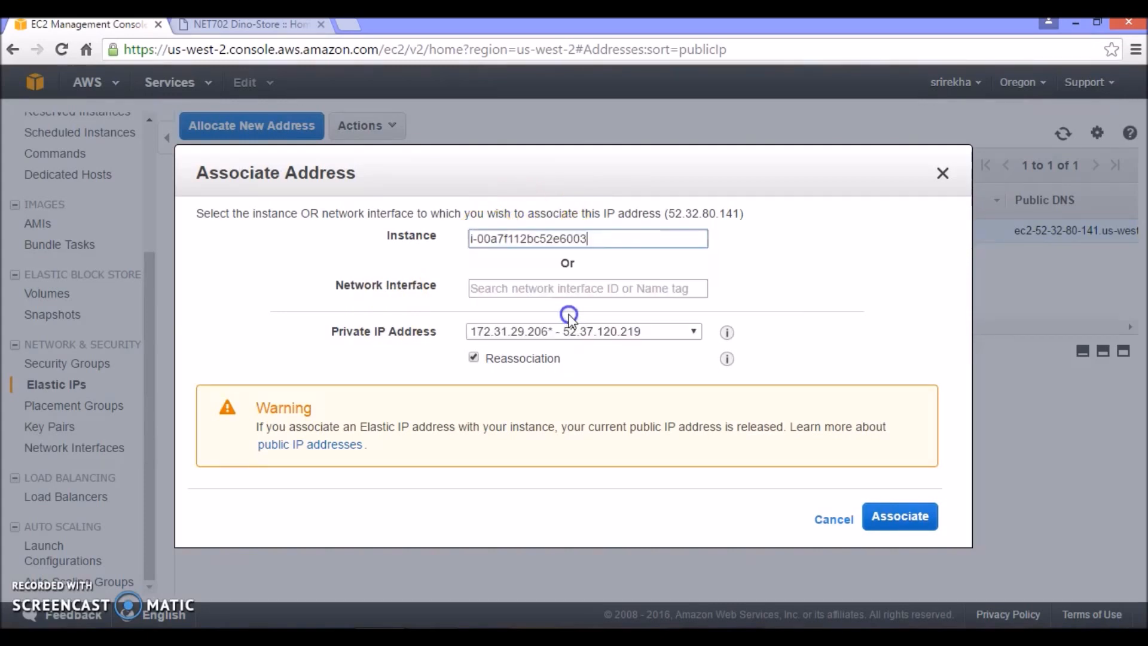
{"action": "left_click", "coordinate": [891, 515]}
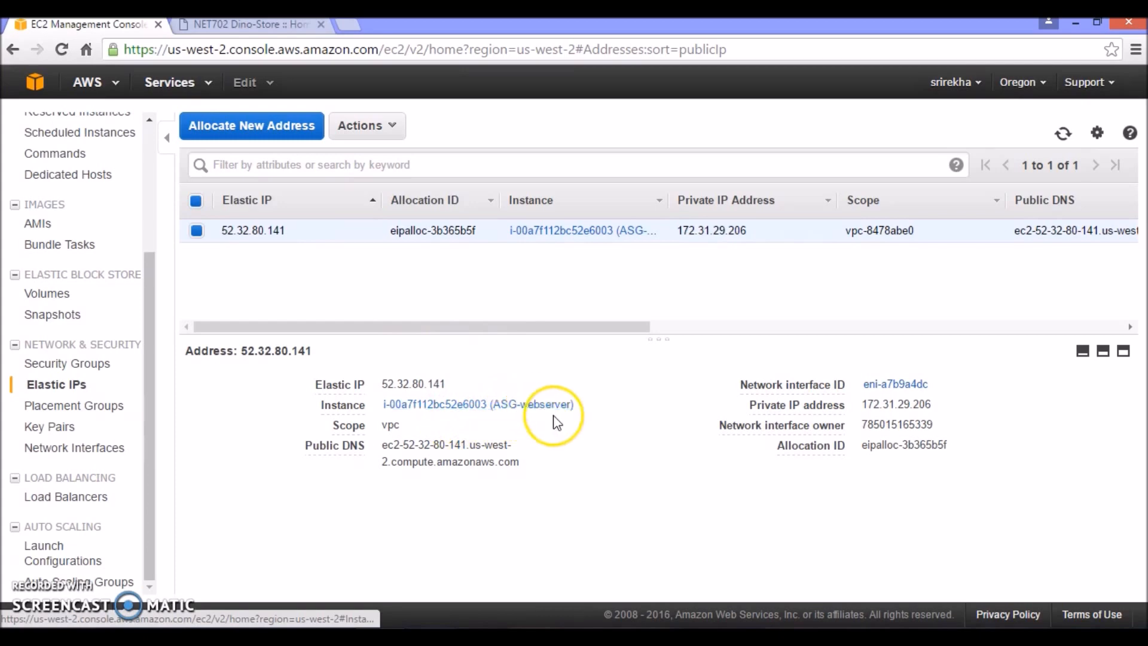
{"action": "mouse_move", "coordinate": [818, 431]}
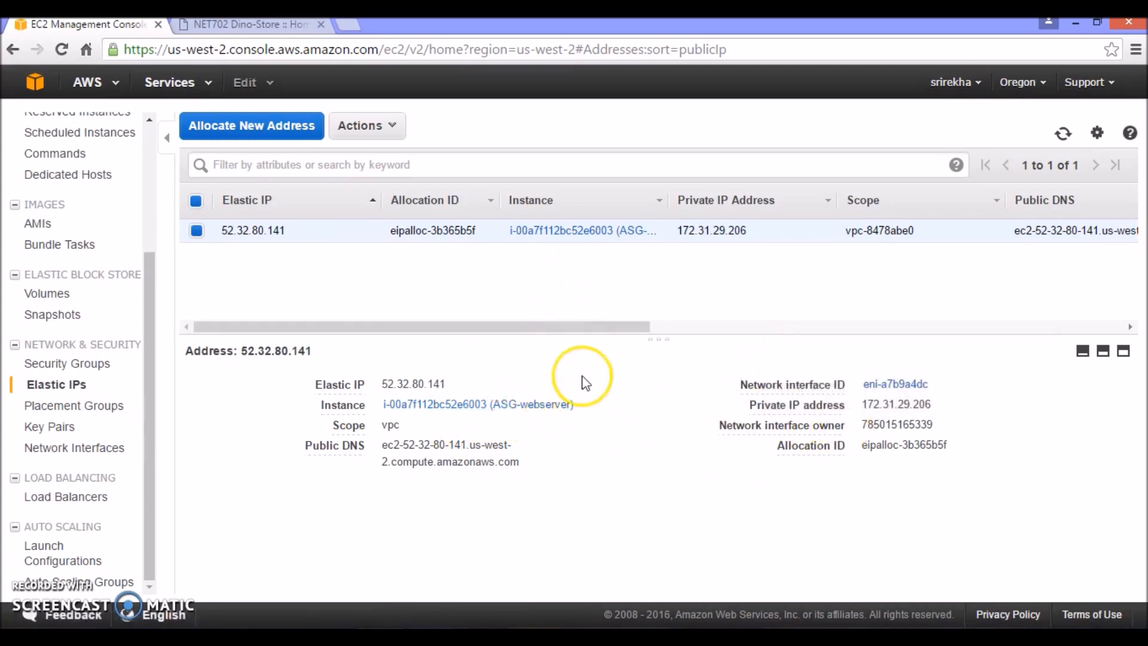
Load 52.32.80.141/Net702.dinostore publish files in another new tab and compare the server address shown in both Dino-Store tabs
{"action": "left_click", "coordinate": [349, 24]}
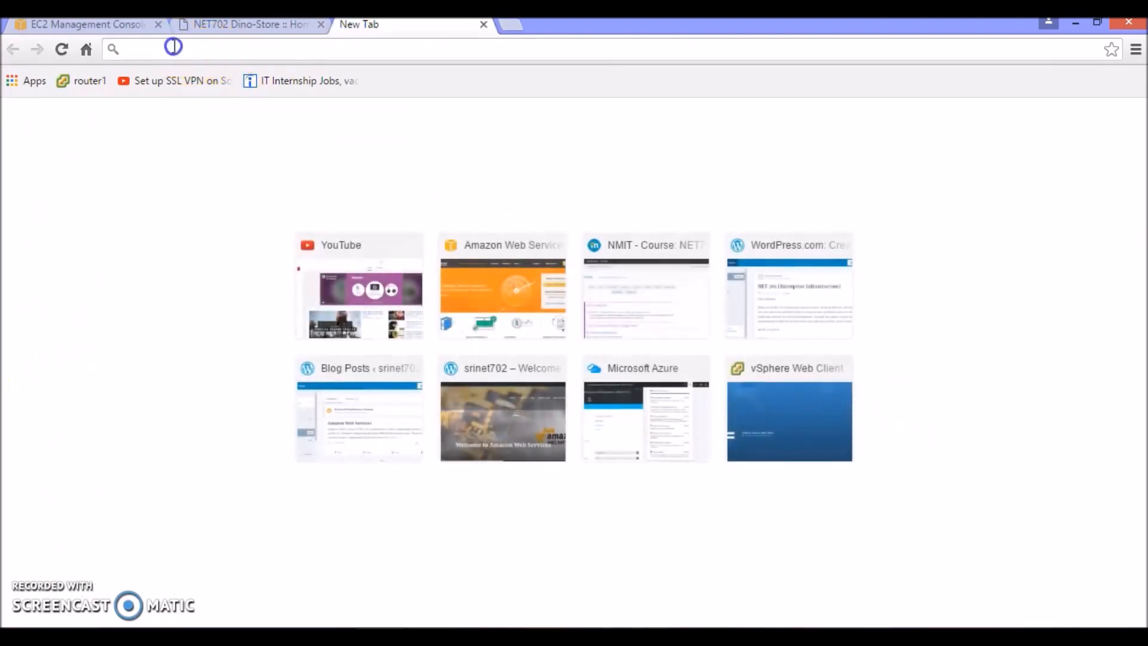
{"action": "type", "text": "52.32.80.141"}
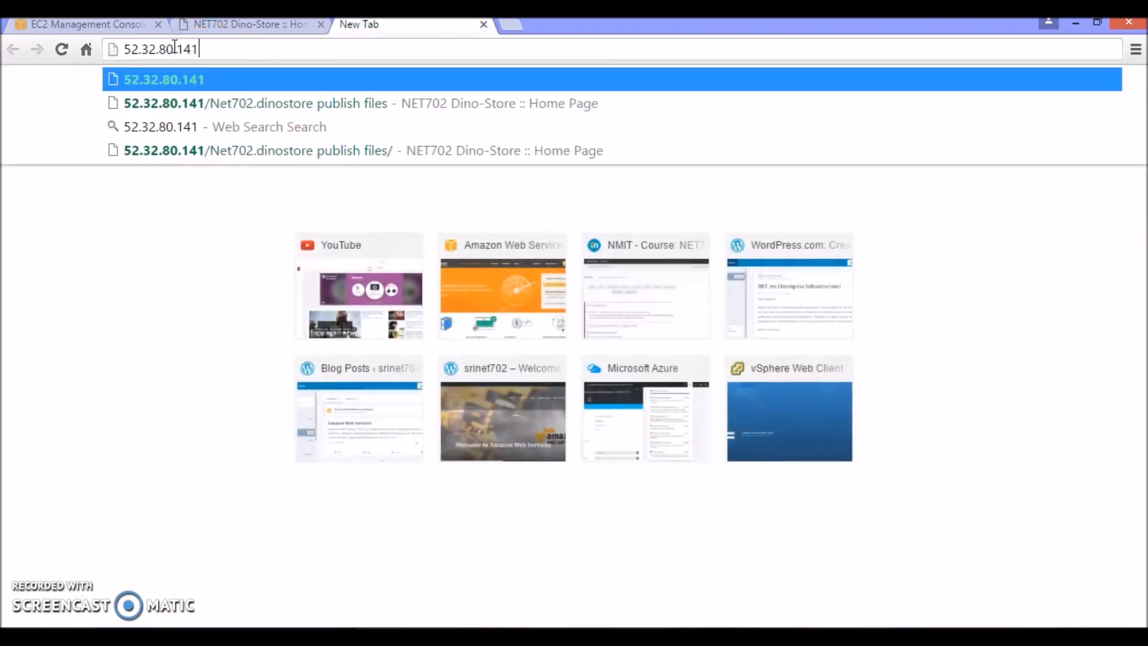
{"action": "type", "text": "/"}
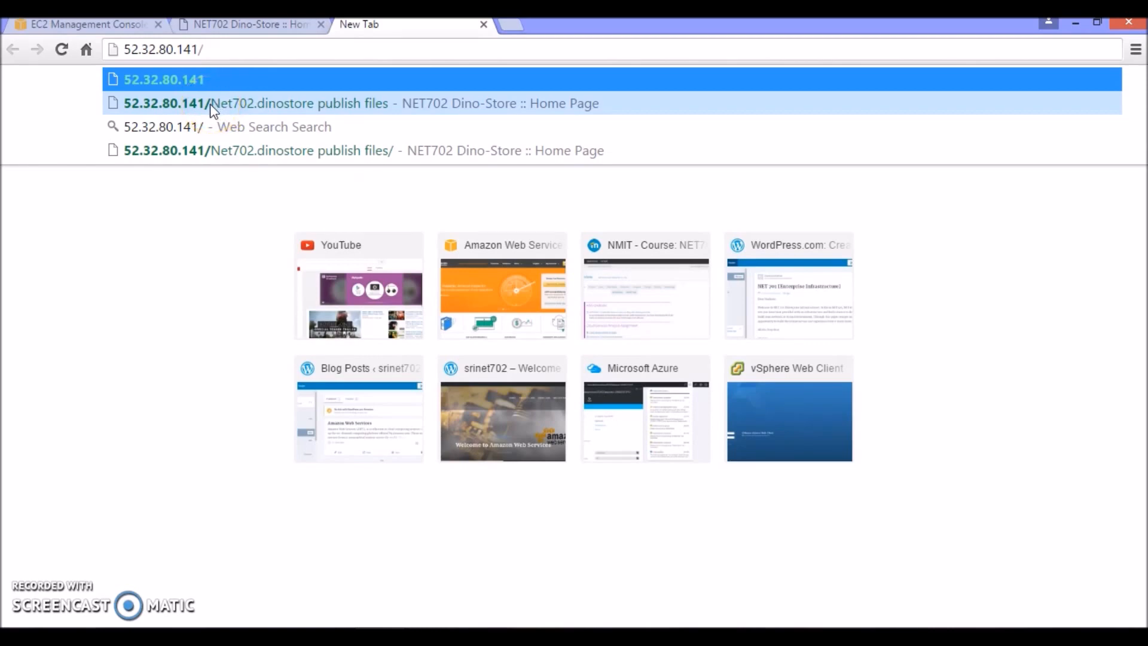
{"action": "left_click", "coordinate": [214, 110]}
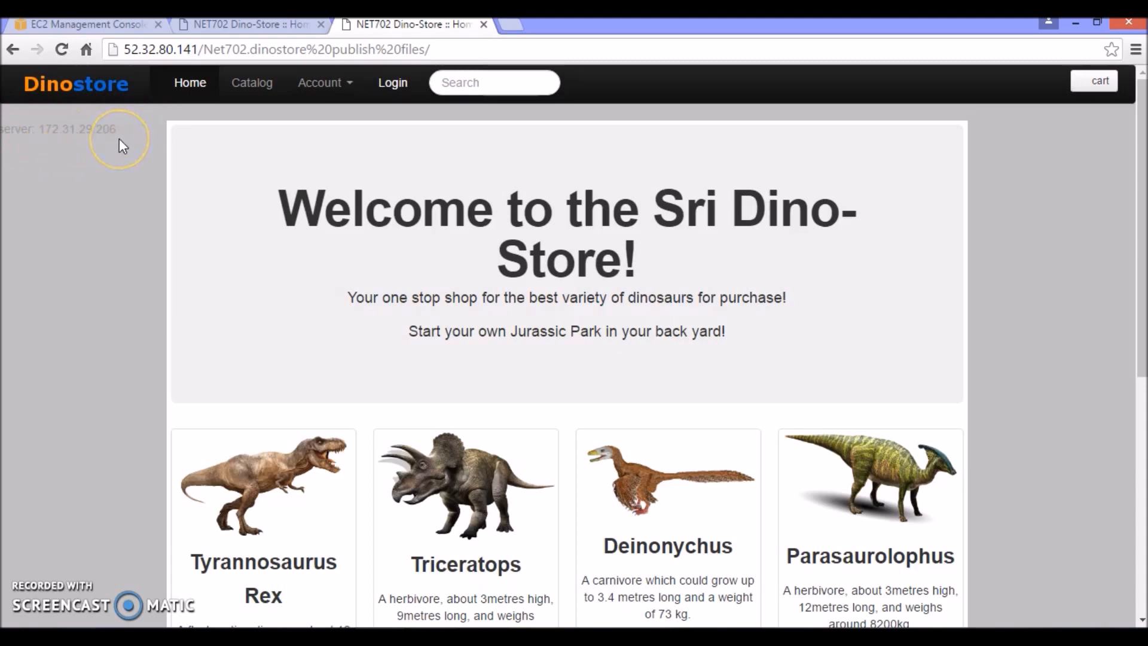
{"action": "left_click", "coordinate": [257, 24]}
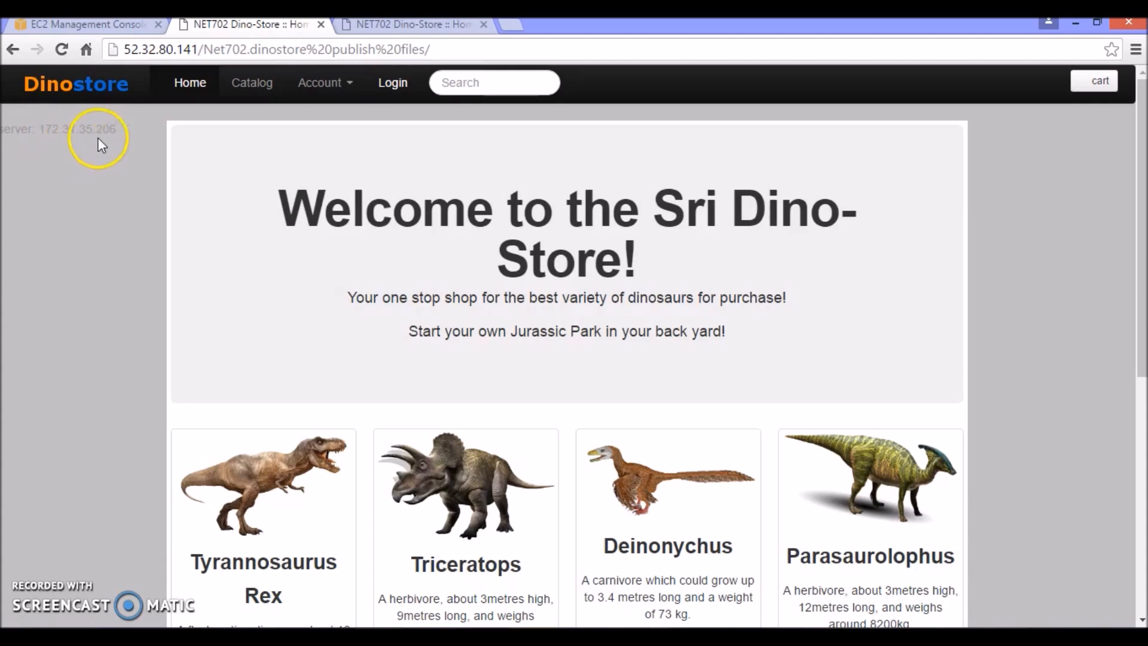
{"action": "left_click", "coordinate": [394, 24]}
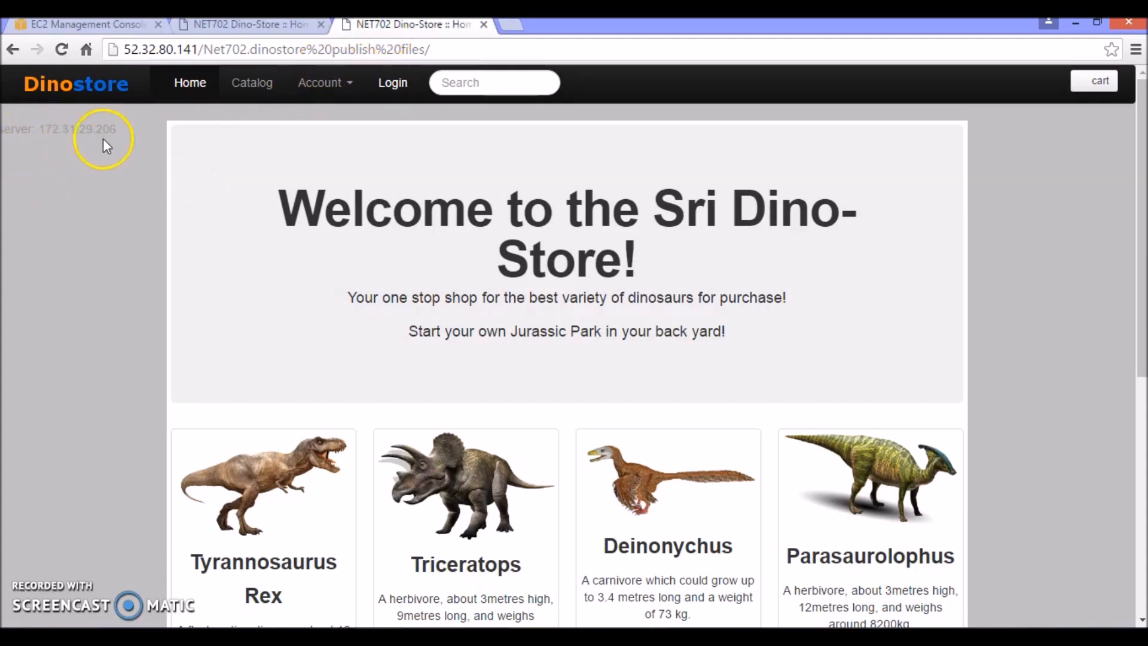